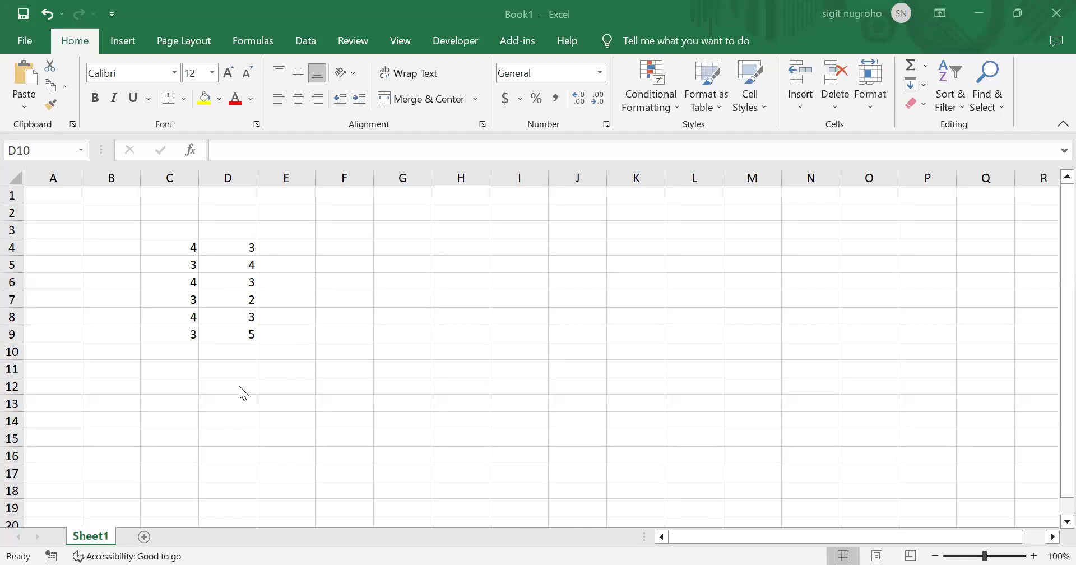
- Enter a formula in cell C11 that averages the values in C4:C9
click(175, 371)
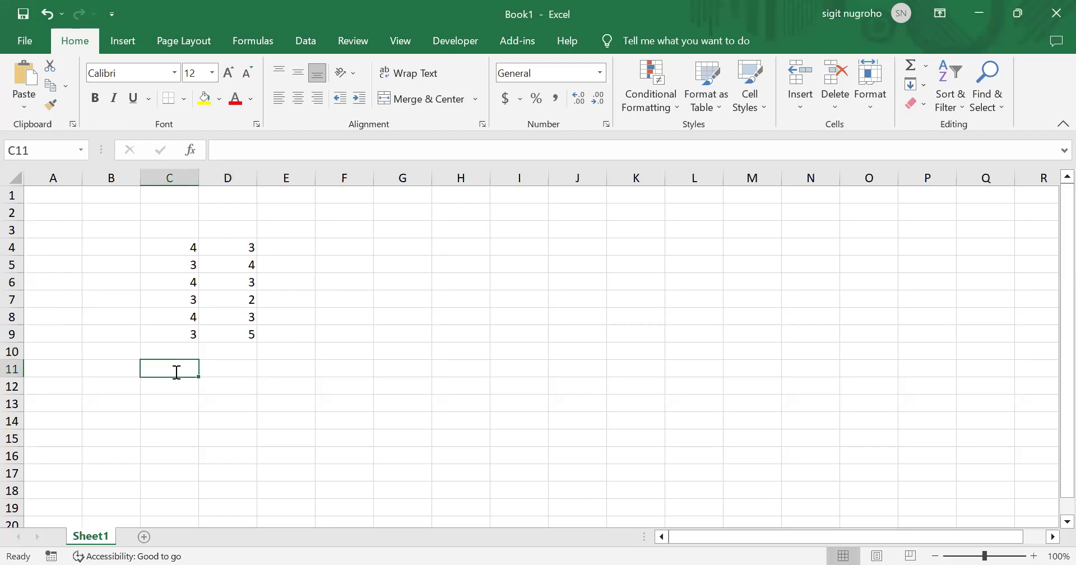
text(=)
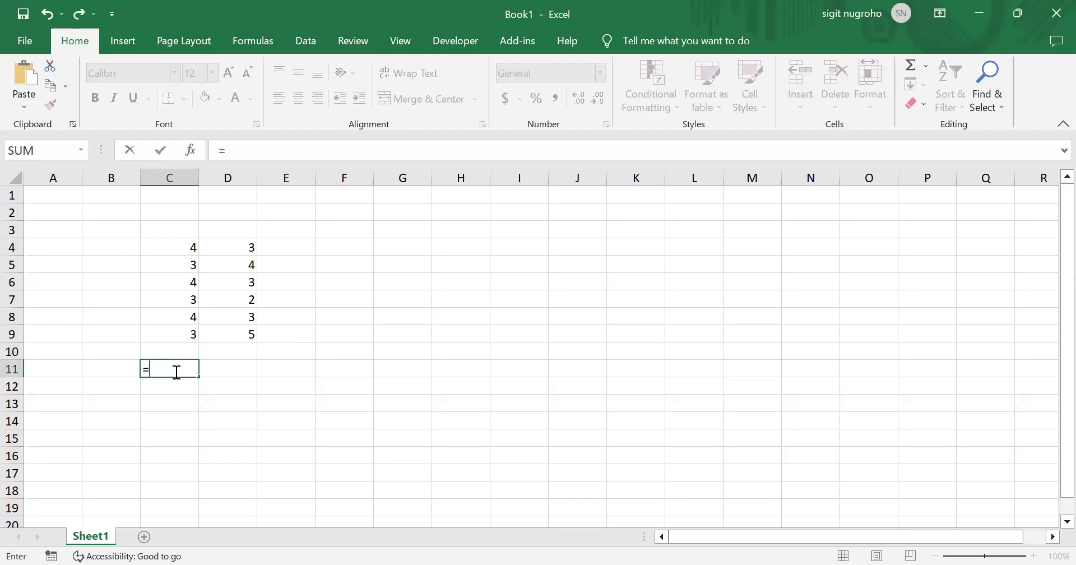
text(average)
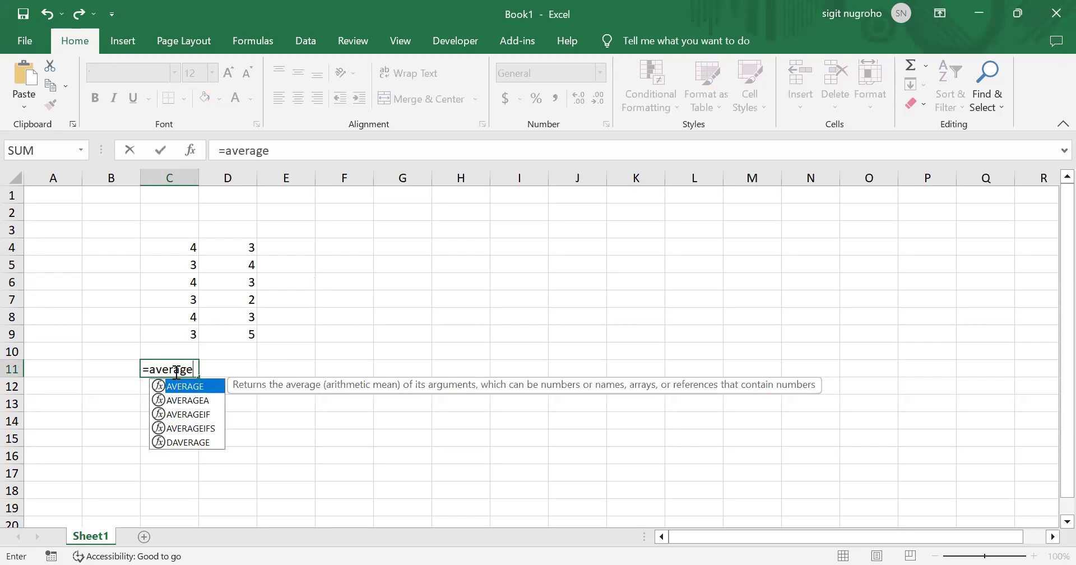
text(()
key(Up)
key(Up)
key(Up)
key(Up)
key(Up)
key(Up)
key(Up)
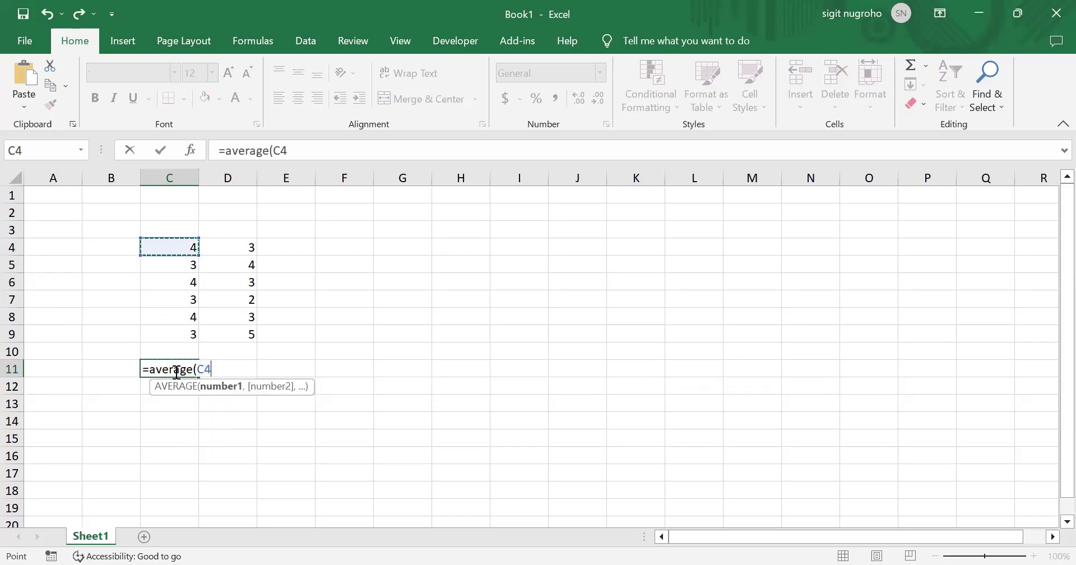
key(shift+Down)
key(shift+Down)
key(shift+Down)
key(shift+Down)
key(shift+Down)
text())
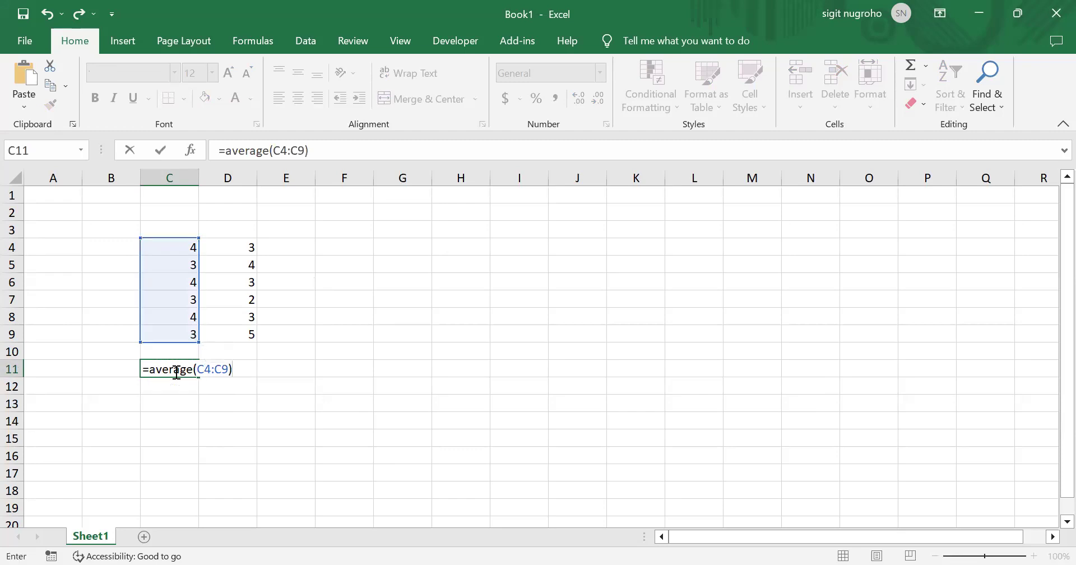
key(Return)
- Copy the average formula from C11 to D11 so it covers the second data column
click(175, 371)
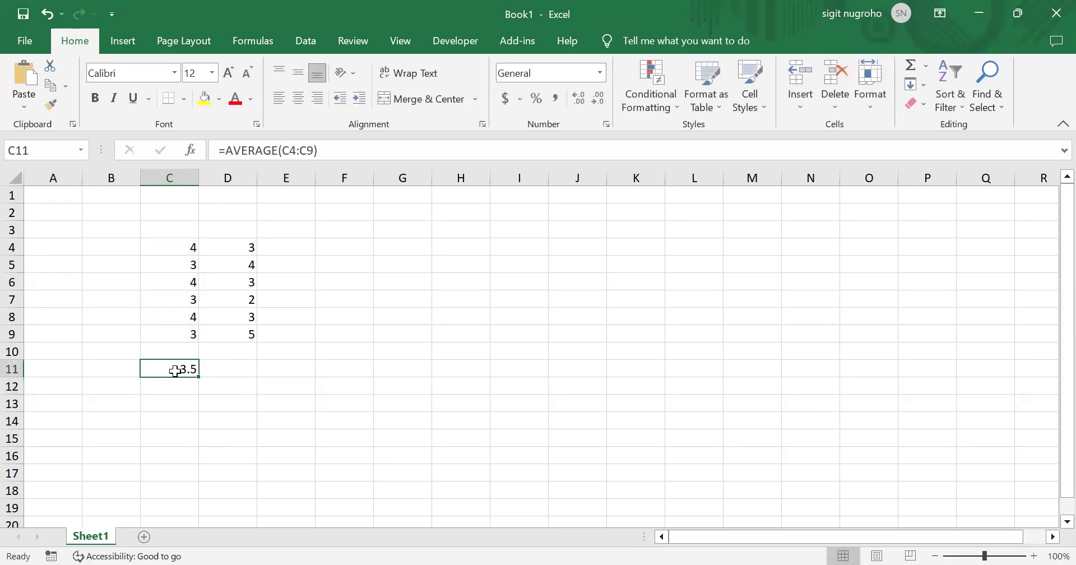
key(ctrl+c)
key(Right)
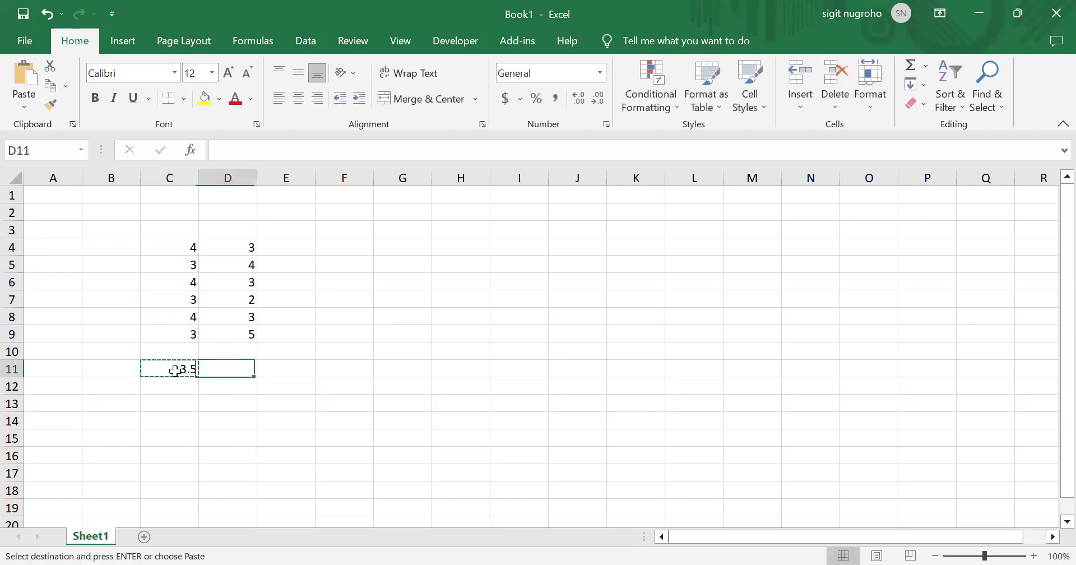
key(ctrl+v)
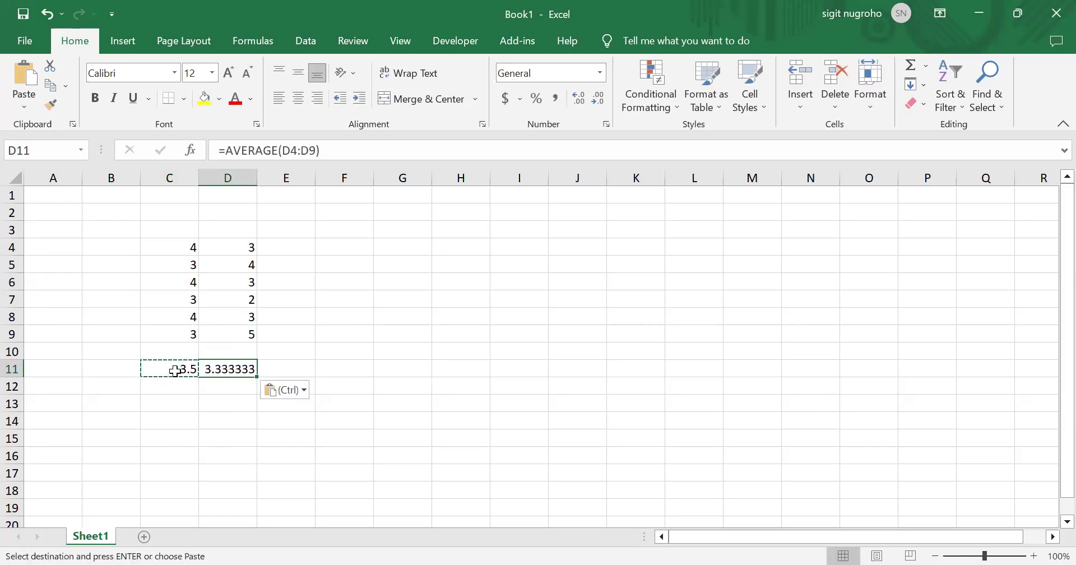
key(Escape)
key(Right)
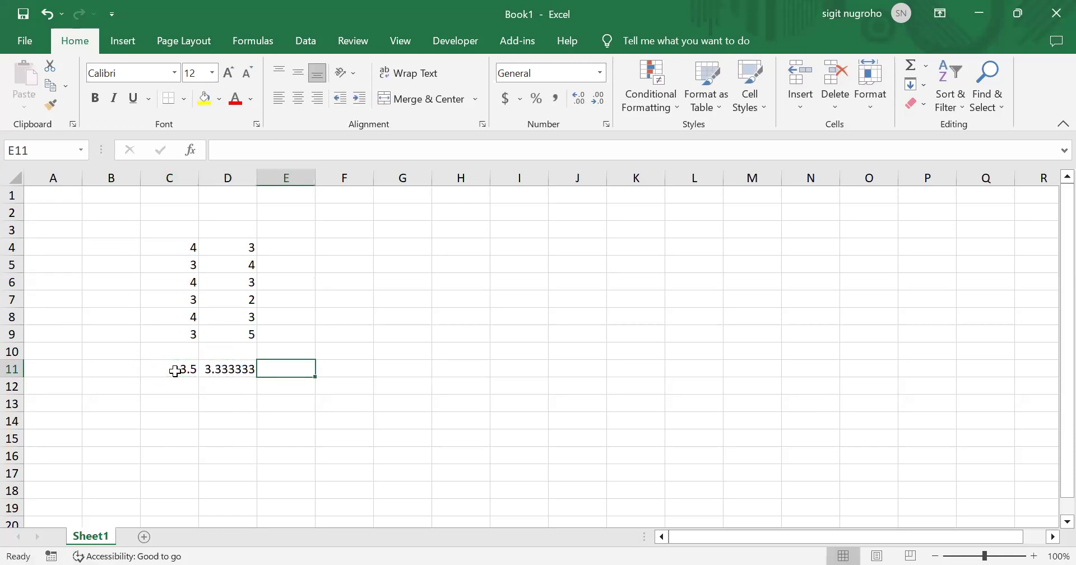
key(Left)
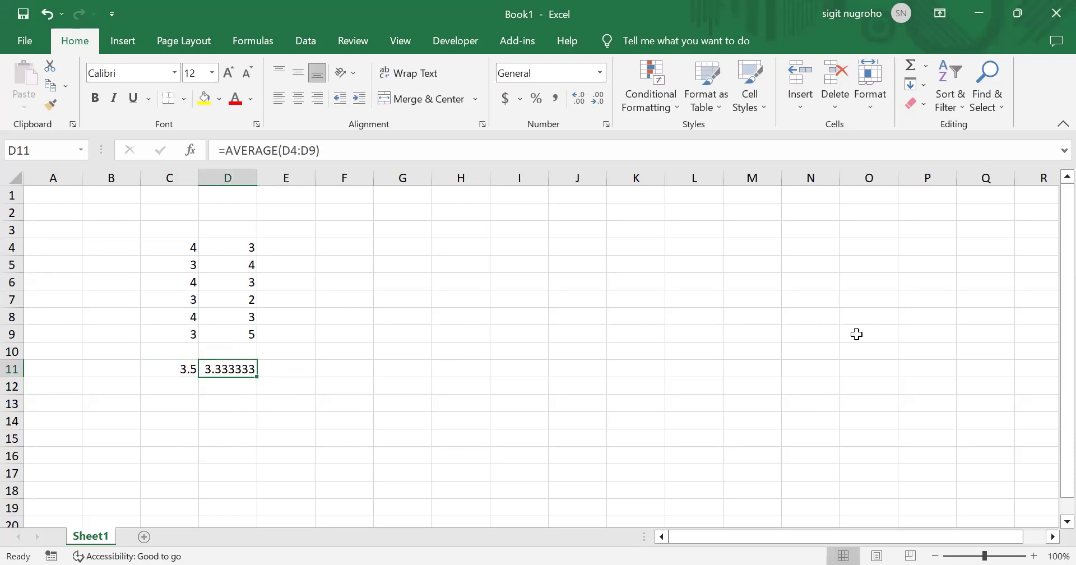
key(Left)
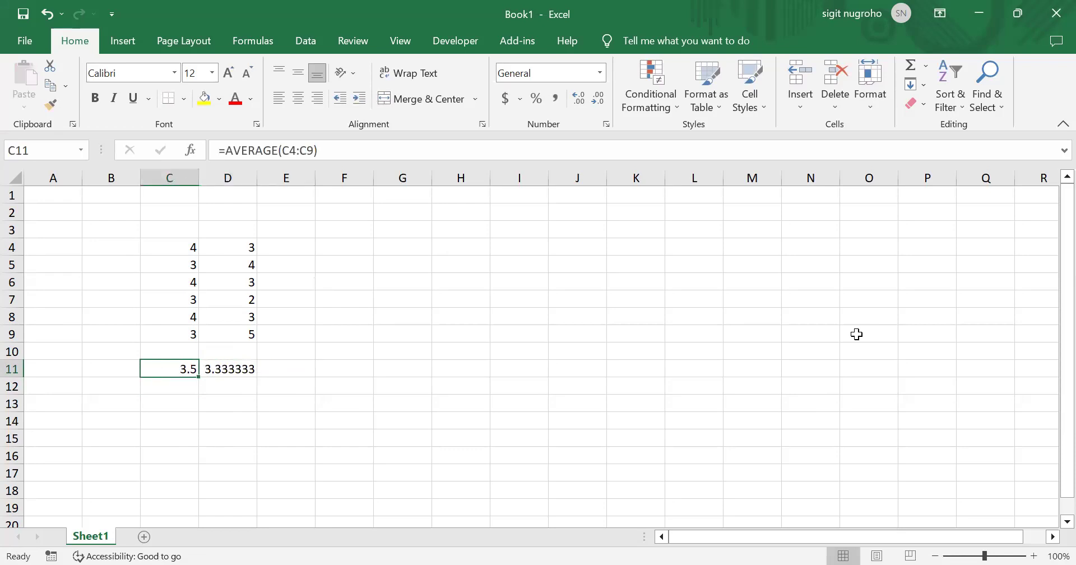
key(Right)
key(Left)
key(Right)
key(Right)
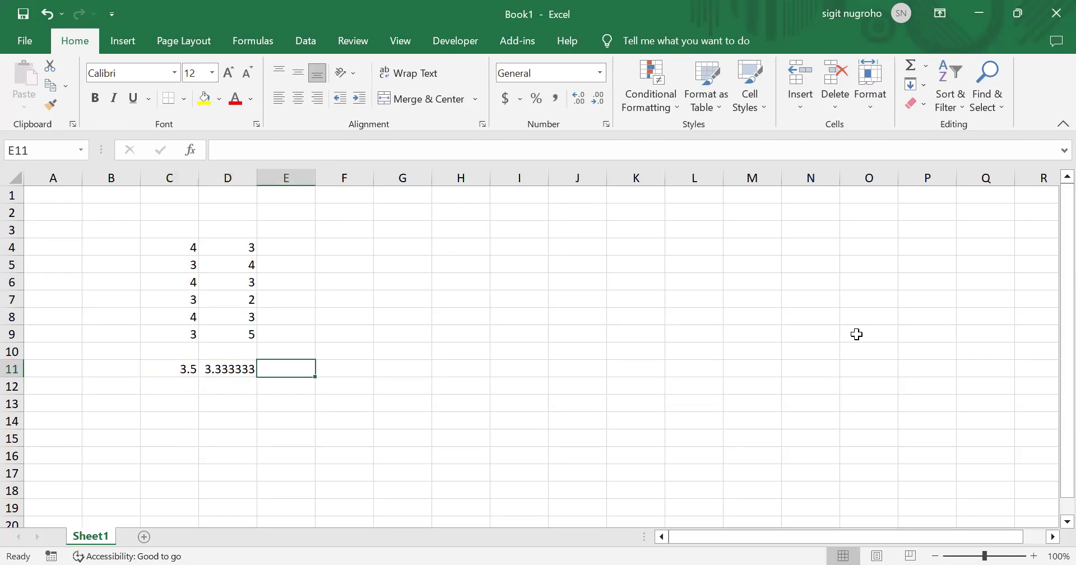
- Calculate the sample variance of C4:C9 in cell F4 with the VAR.S function
key(Right)
key(Up)
key(Up)
key(Up)
key(Up)
key(Up)
key(Up)
key(Up)
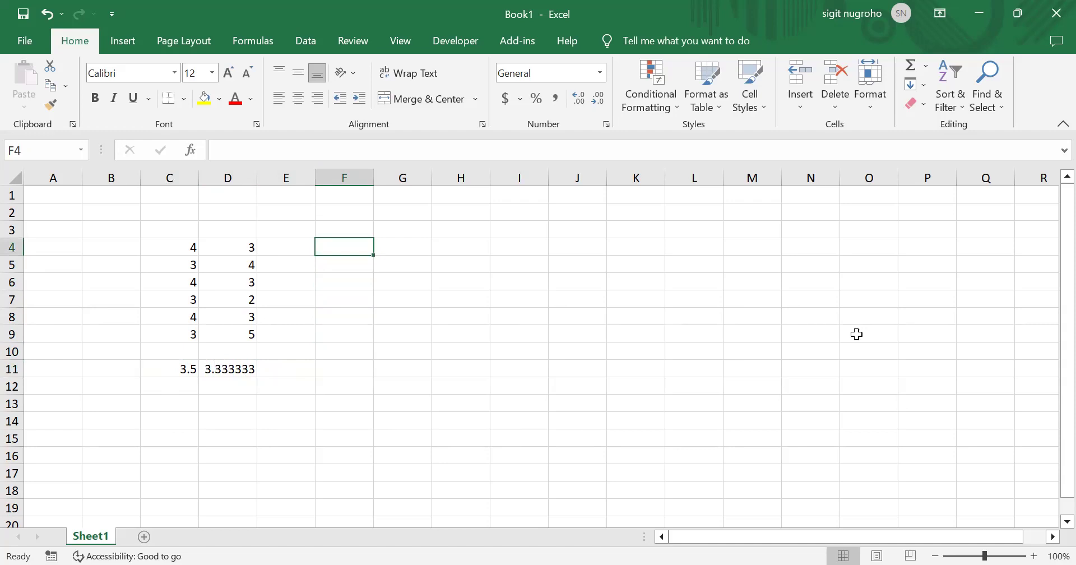
text(=)
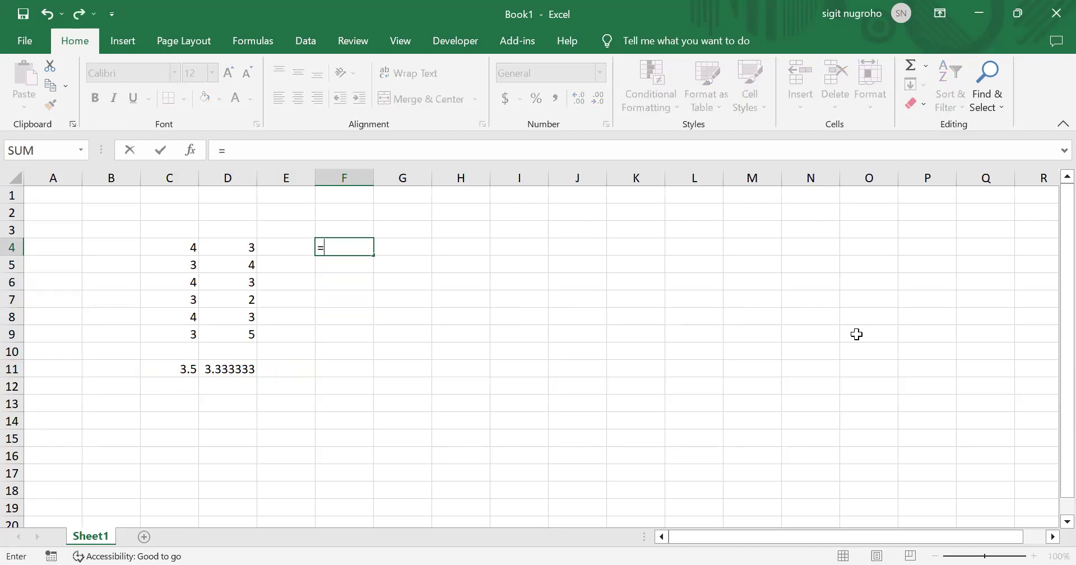
text(var.s()
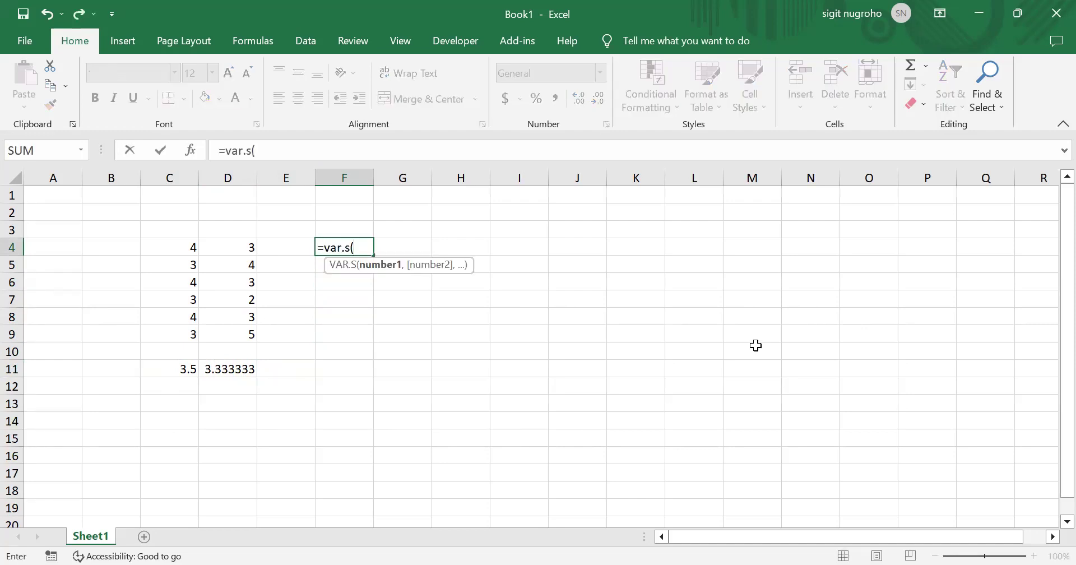
click(170, 244)
drag(170, 243, 170, 264)
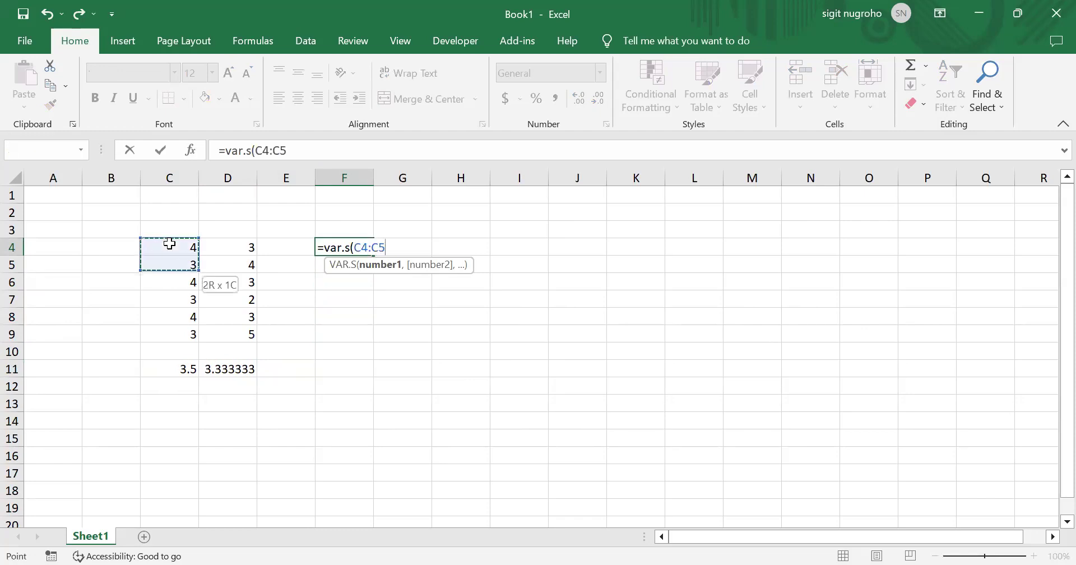
key(shift+Down)
key(shift+Down)
key(shift+Down)
key(shift+Down)
text())
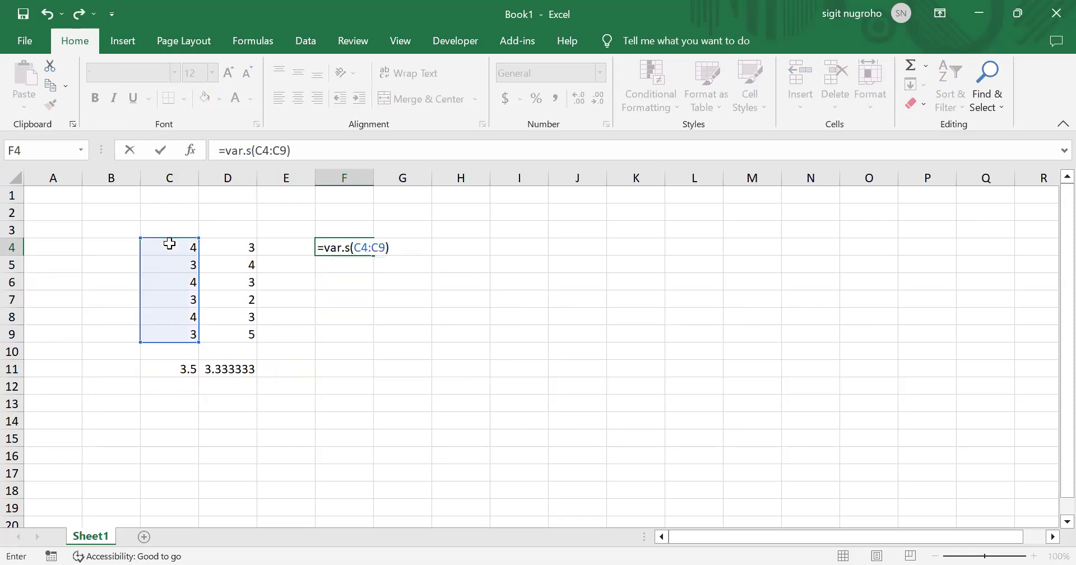
key(Return)
- Calculate the sample variance of D4:D9 in cell G5 with the VAR.S function
key(Right)
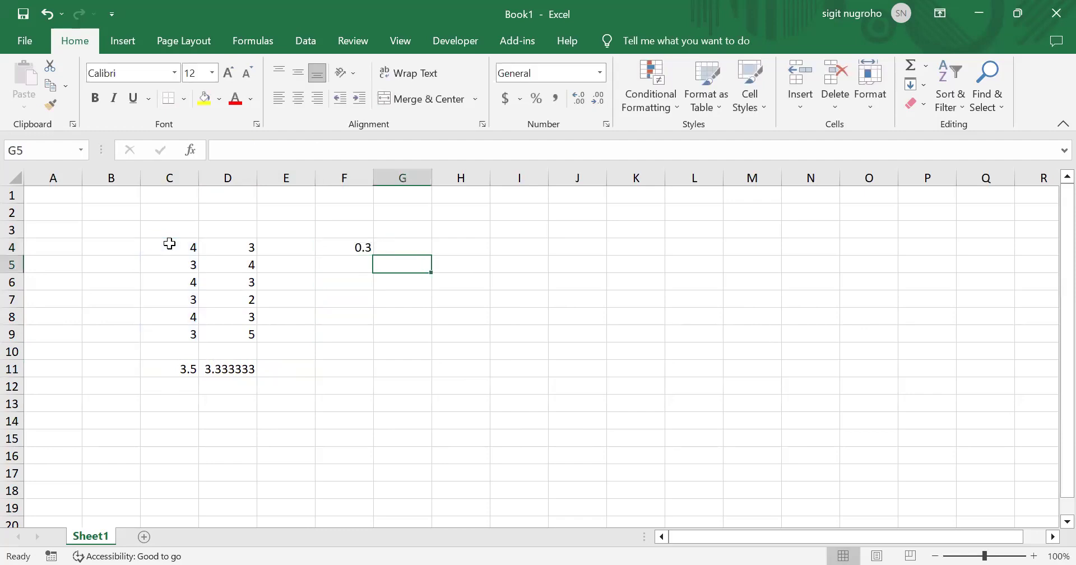
text(=)
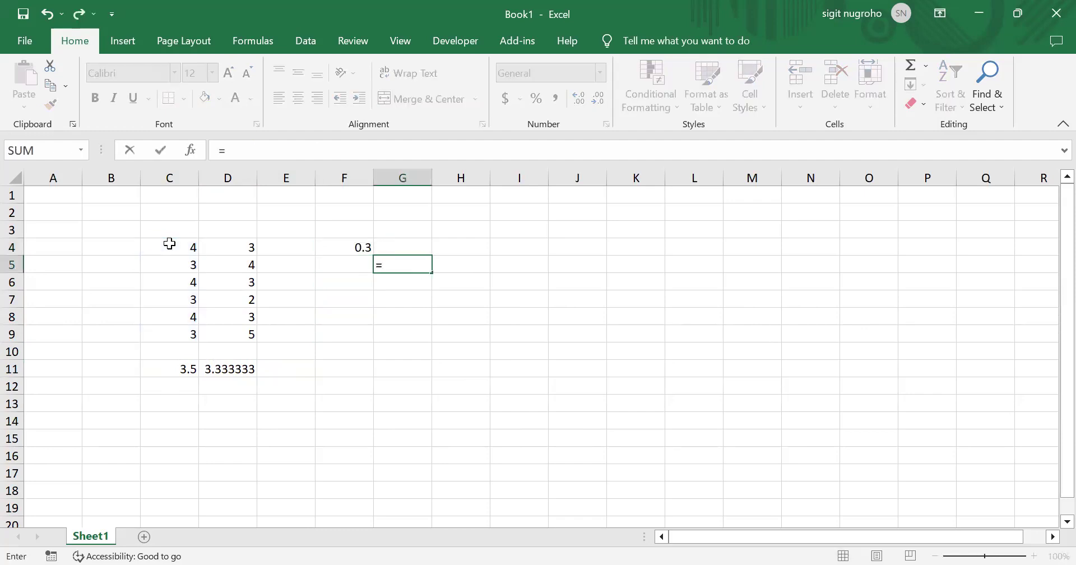
text(var.s)
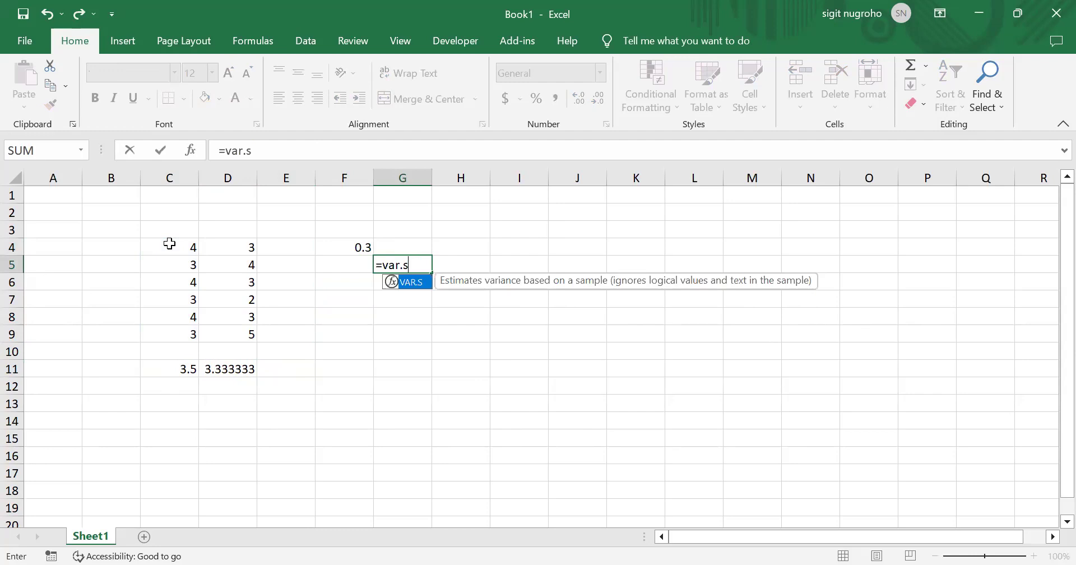
text(()
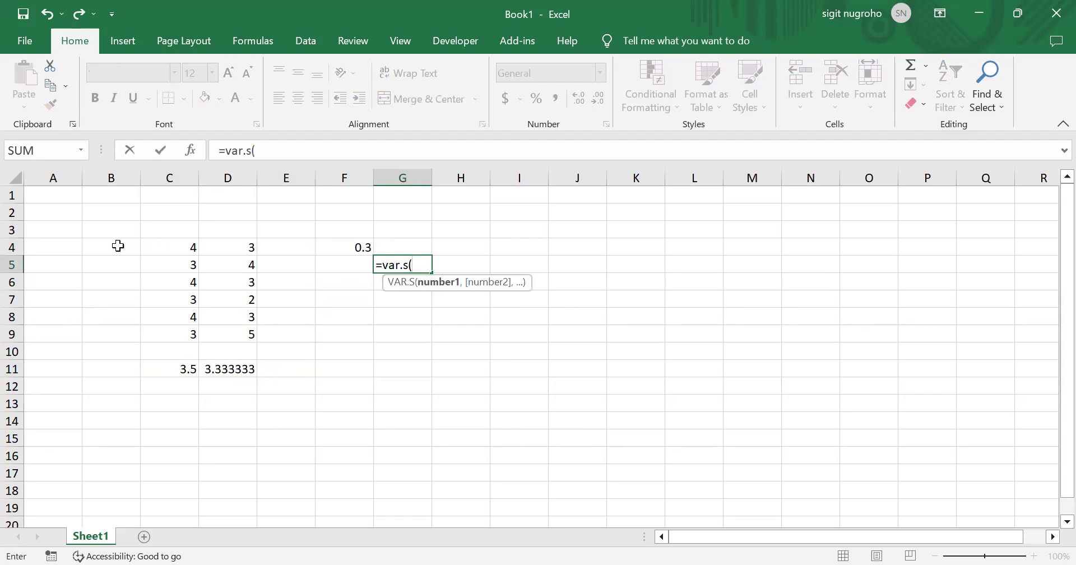
click(246, 245)
key(shift+Down)
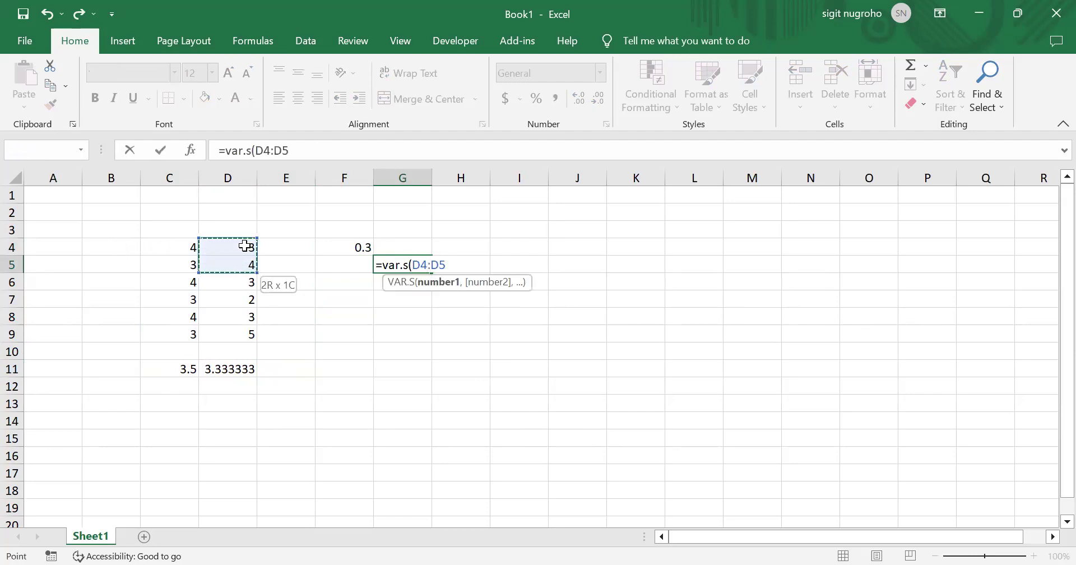
key(shift+Down)
key(shift+Down)
key(shift+Down)
key(shift+Down)
key(Return)
- Calculate the sample covariance of C4:C9 and D4:D9 in cell G4 with the COVARIANCE.S function
key(Up)
key(Up)
text(=)
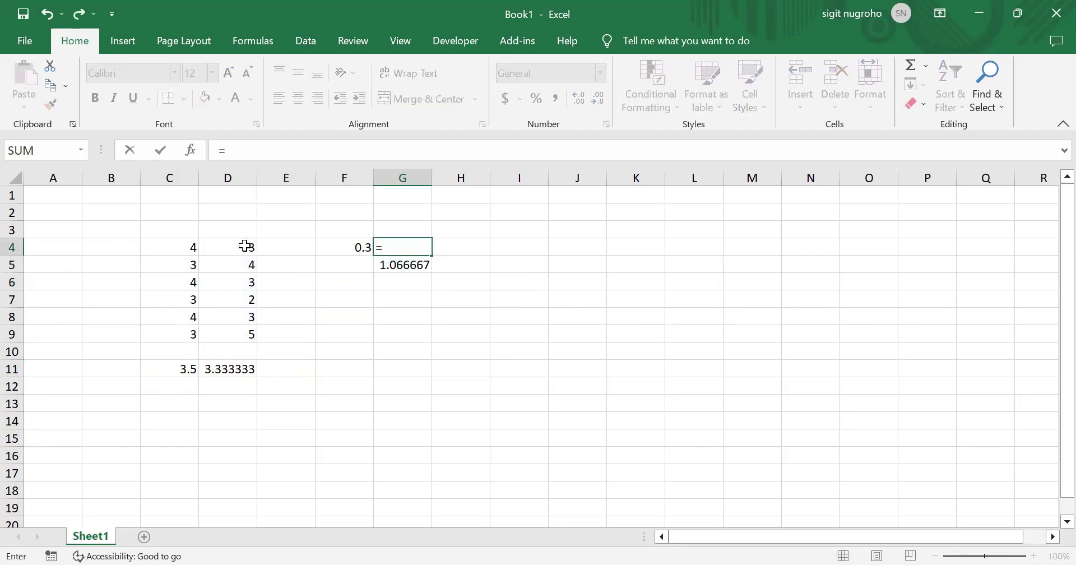
text(covariance.s)
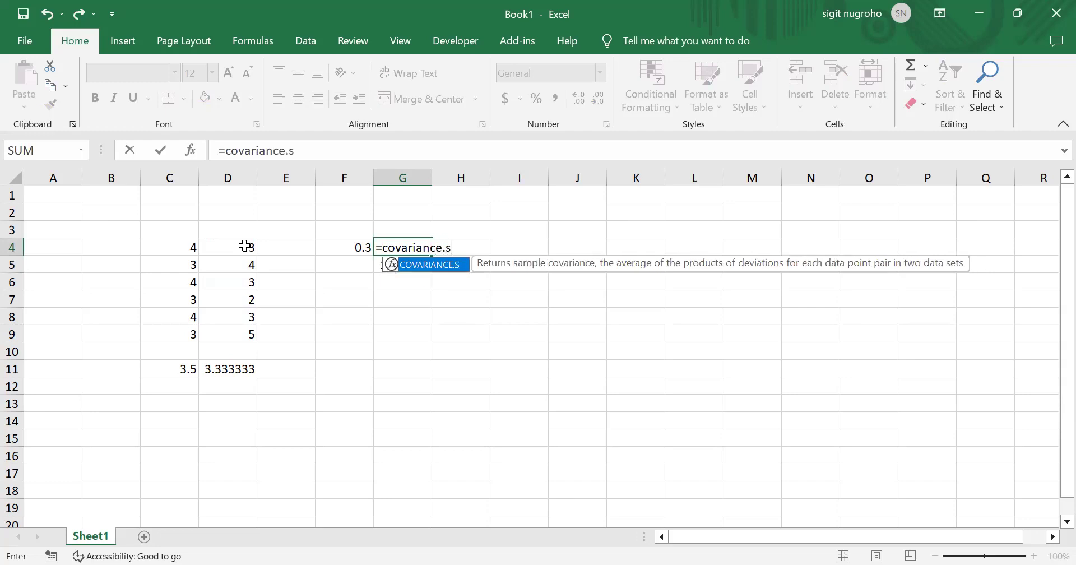
text(()
click(187, 247)
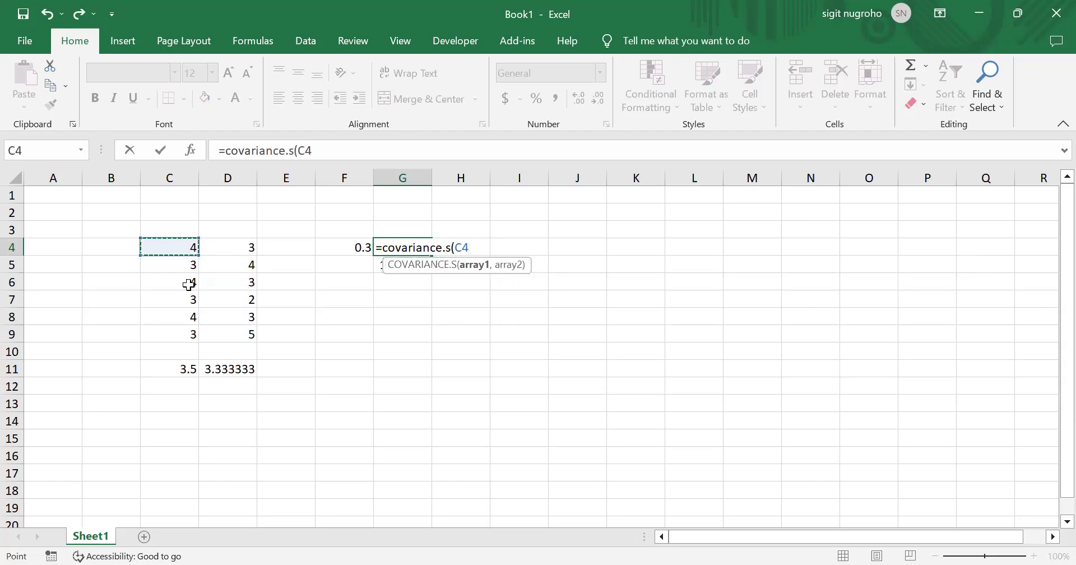
shift+click(188, 331)
text(,)
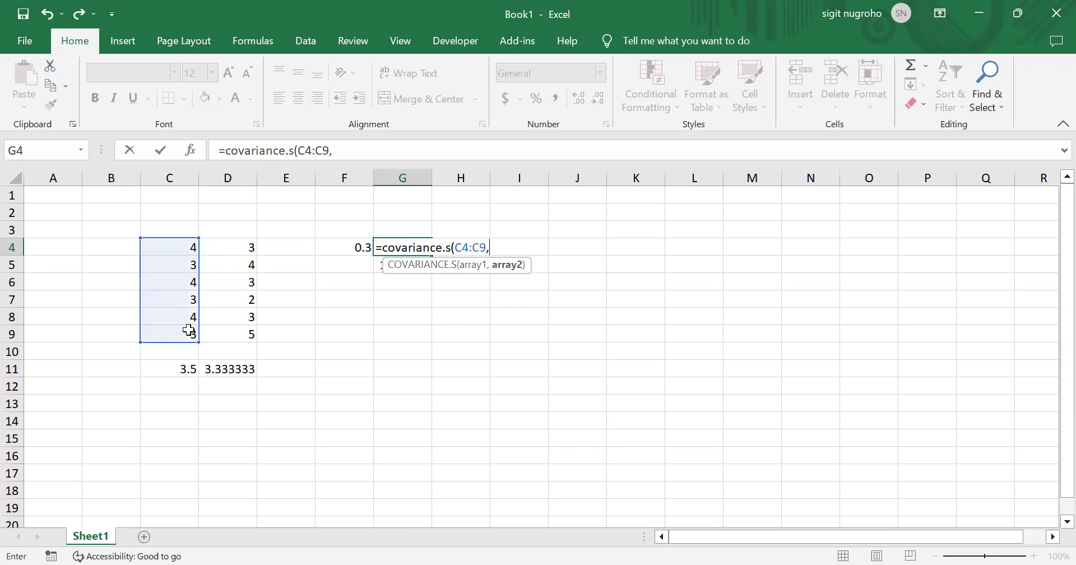
click(238, 246)
shift+click(236, 331)
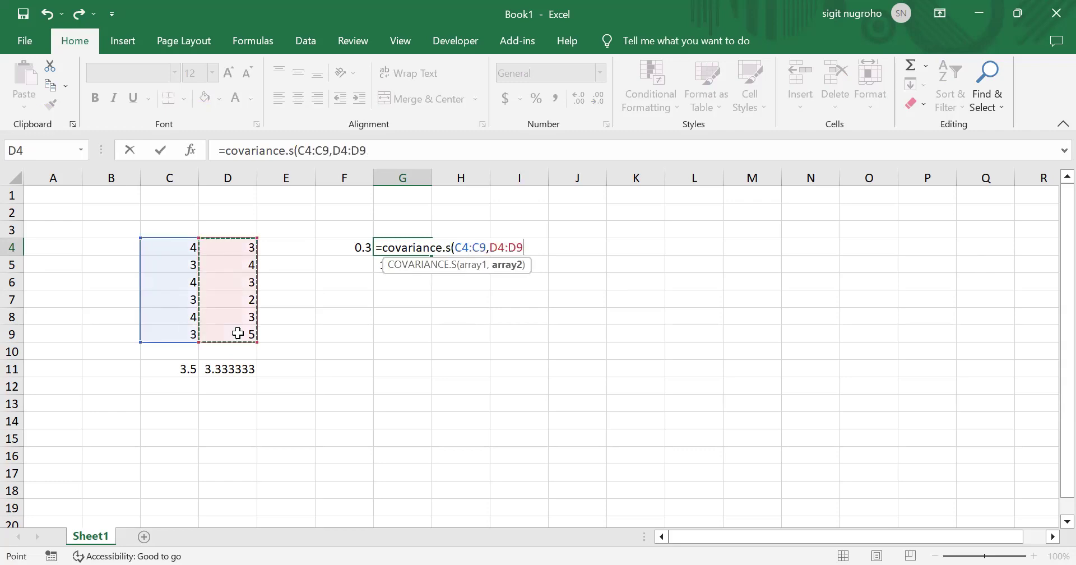
key(Return)
key(Up)
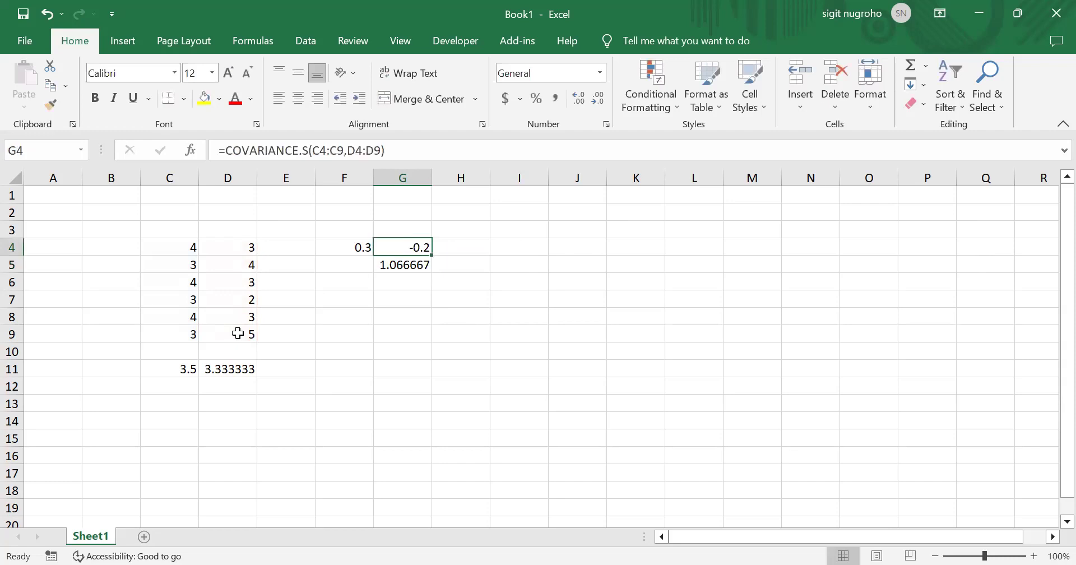
key(ctrl+c)
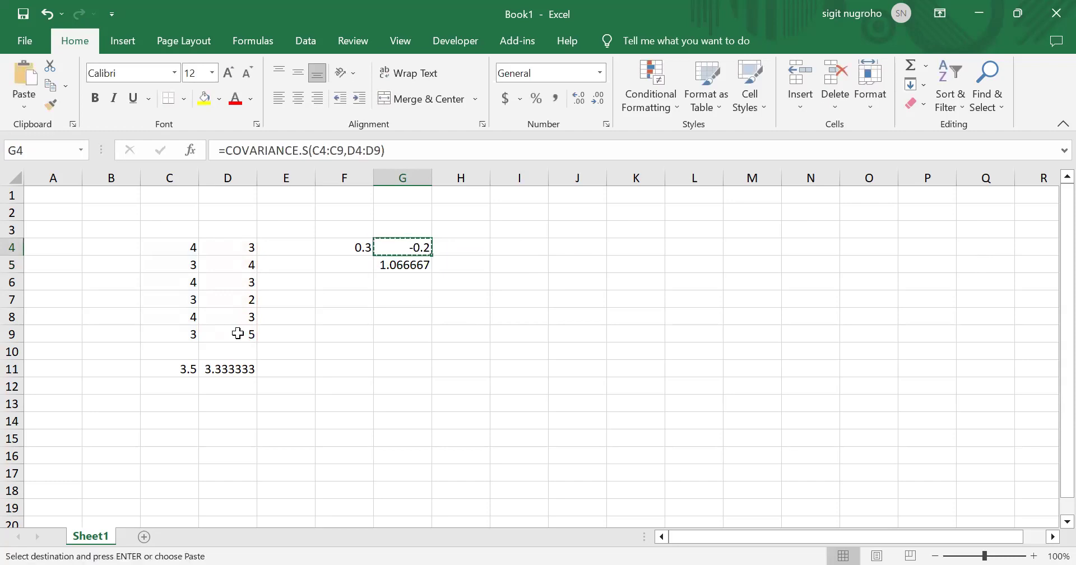
key(Escape)
- Calculate the sample covariance of D4:D9 and C4:C9 in cell F5 with the COVARIANCE.S function
key(Left)
key(Down)
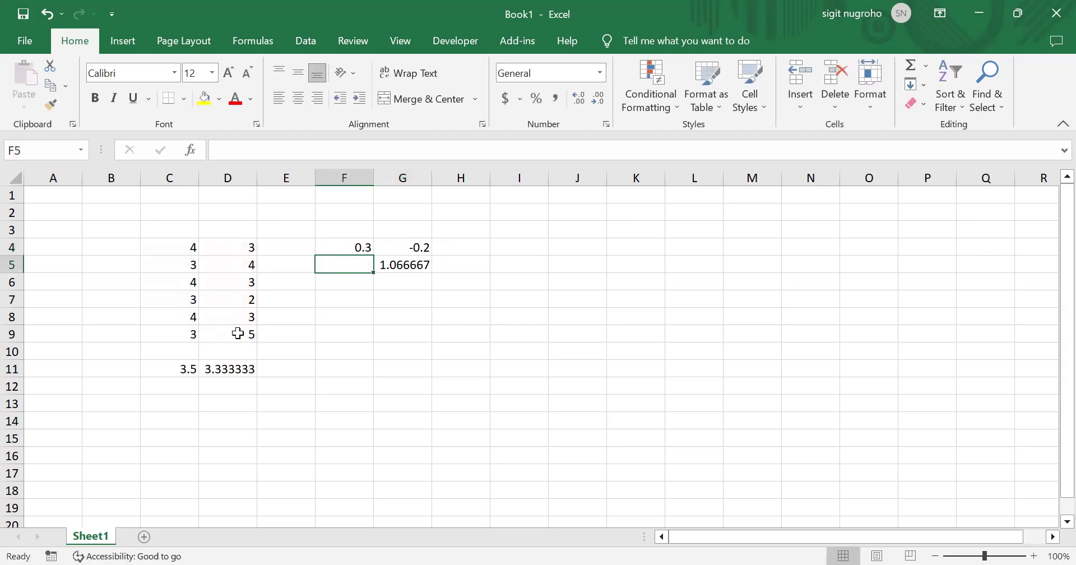
text(=)
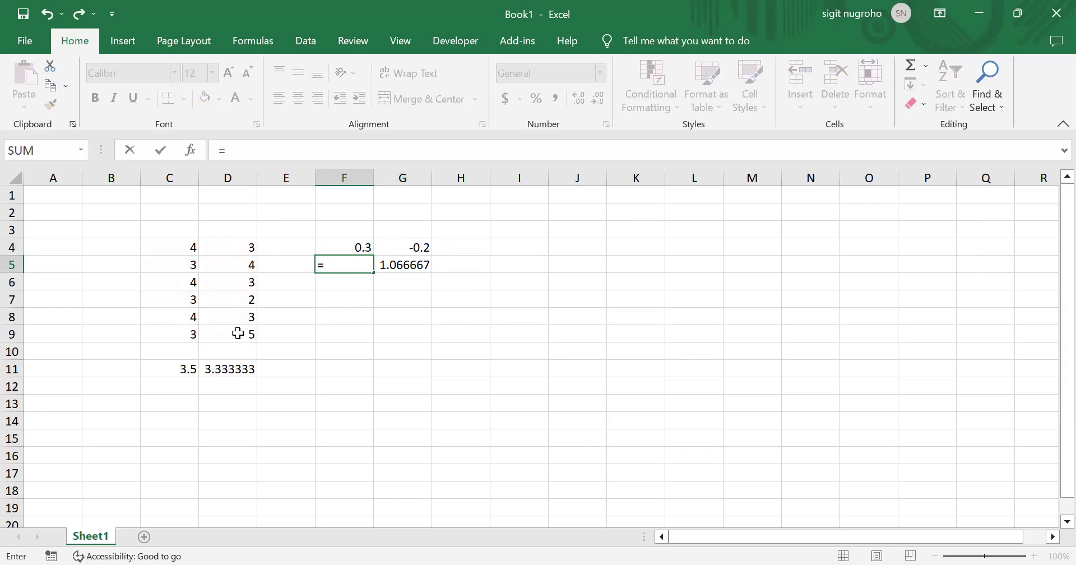
text(covariance.)
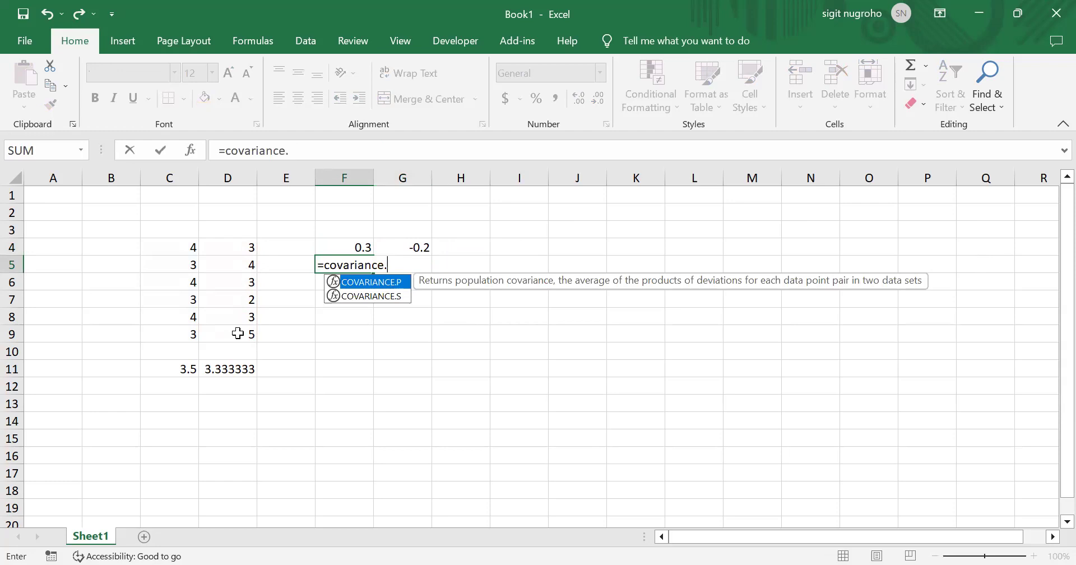
text(s()
click(230, 249)
shift+click(233, 335)
text(,)
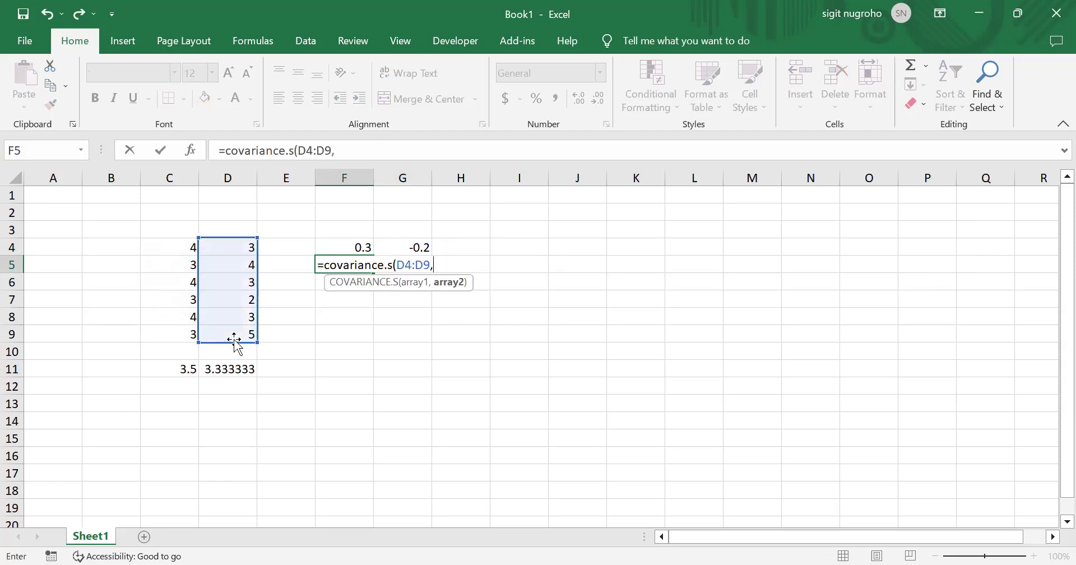
click(181, 249)
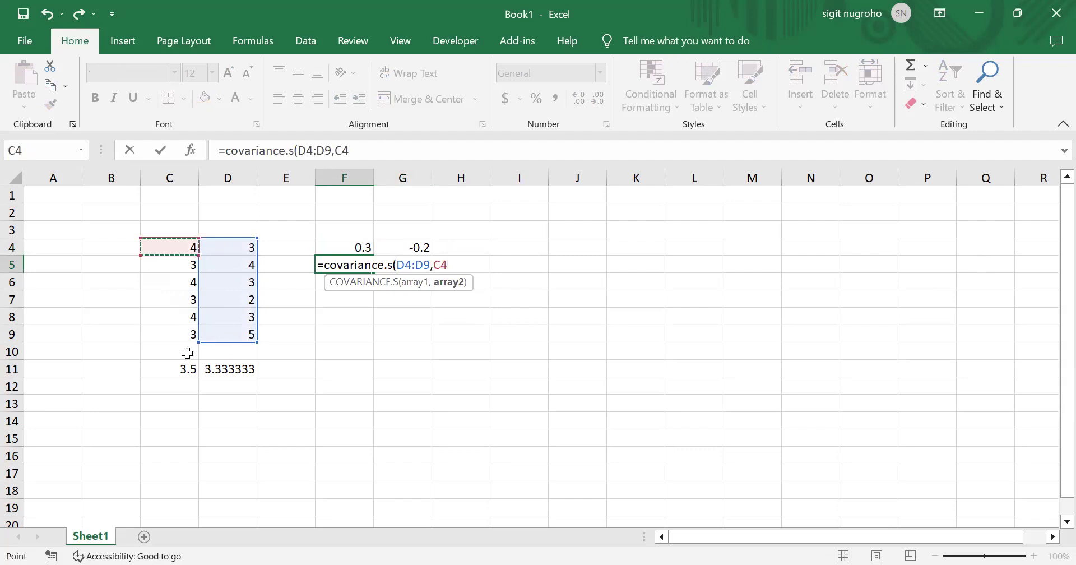
shift+click(188, 334)
text())
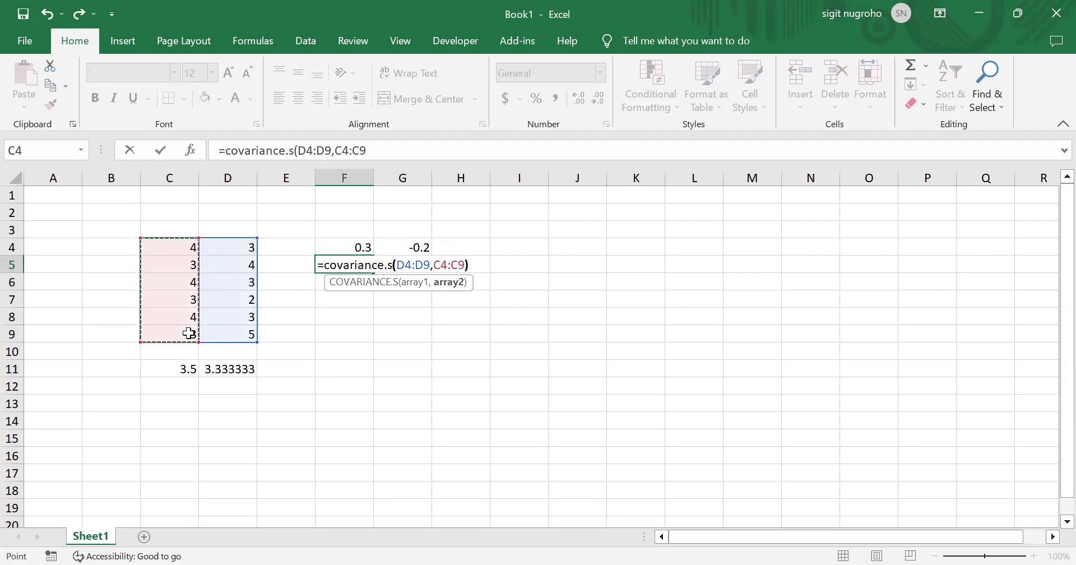
key(Return)
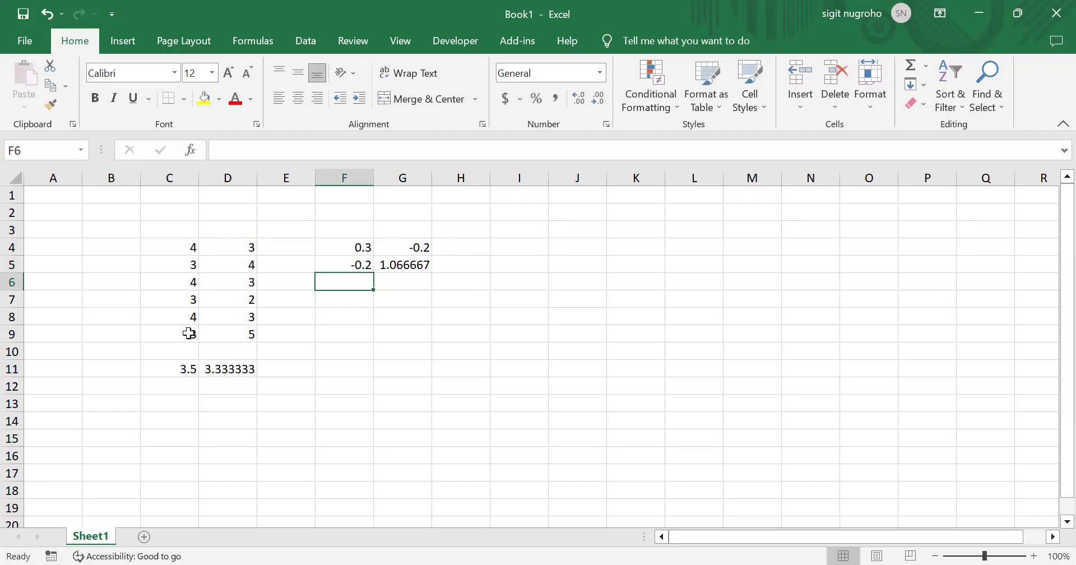
key(Down)
key(Down)
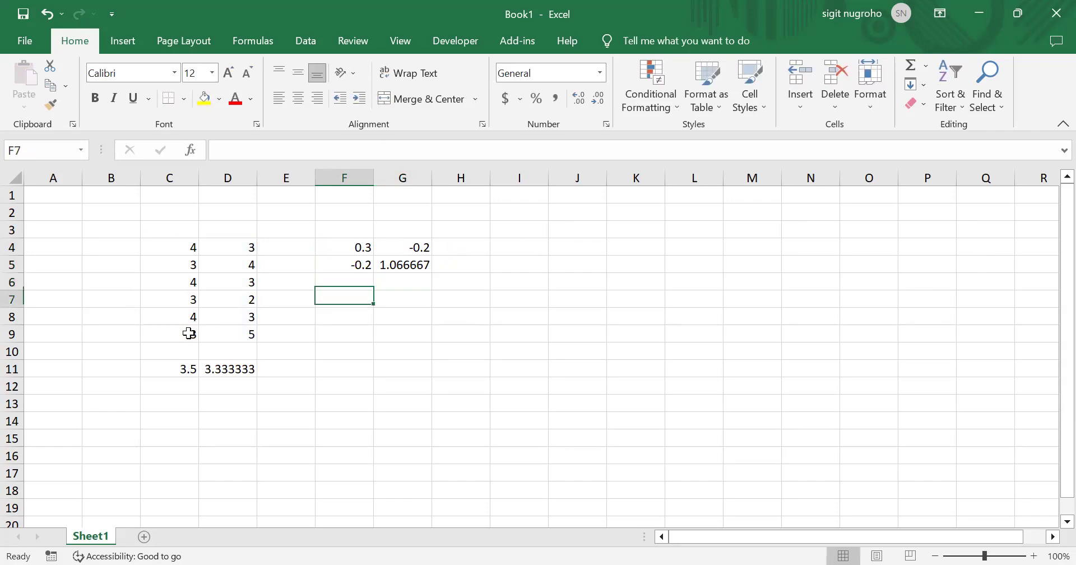
key(Right)
key(Right)
key(Right)
key(Left)
key(Left)
key(Left)
key(Left)
key(Left)
key(Left)
key(Up)
key(Up)
key(Up)
key(Up)
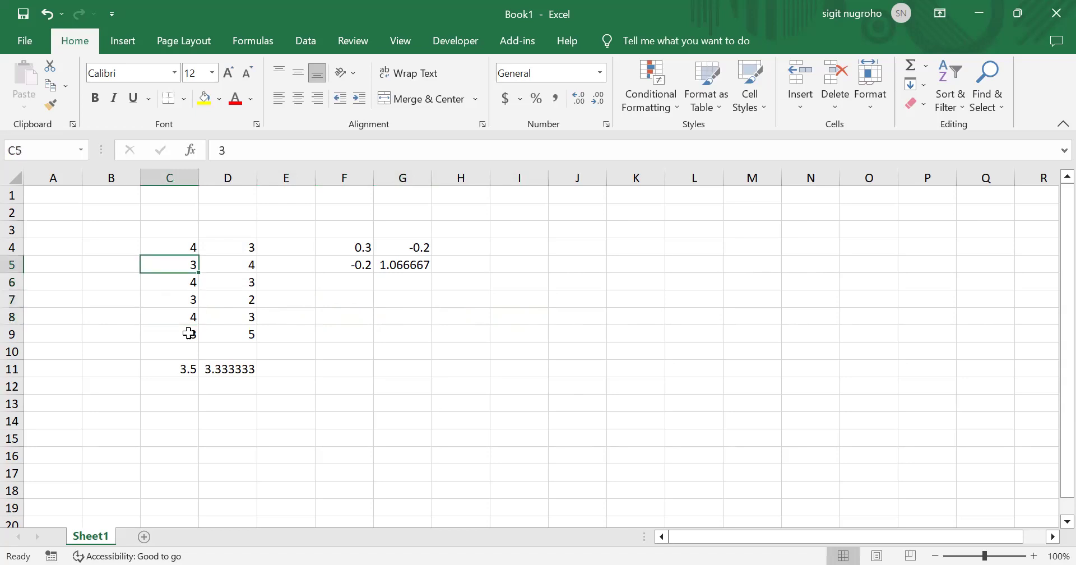
key(Down)
key(Down)
key(Down)
key(Down)
key(Down)
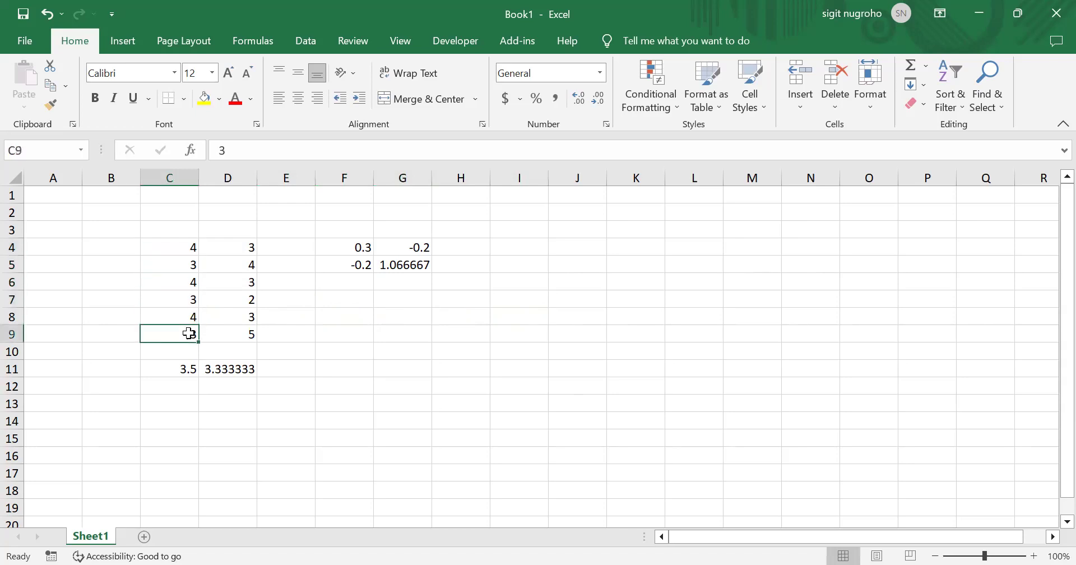
key(Right)
key(Right)
key(Left)
key(Left)
key(Right)
key(Right)
key(Right)
- Enter the row of weights 1, 2, 3, 3, 2, 1 in cells C14 to H14
key(Down)
key(Down)
key(Down)
key(Down)
key(Down)
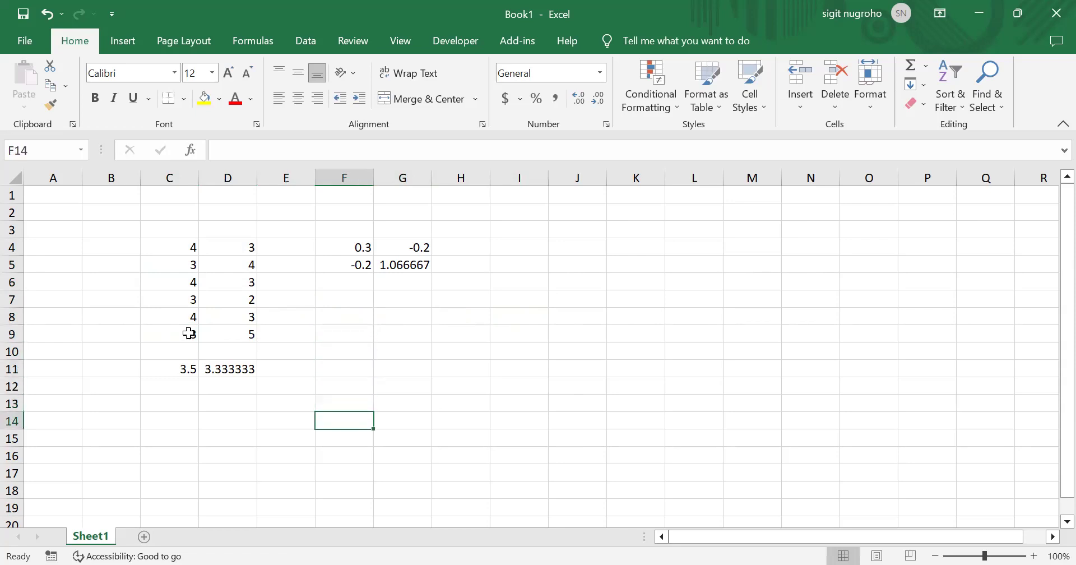
key(Left)
key(Left)
key(Left)
text(1)
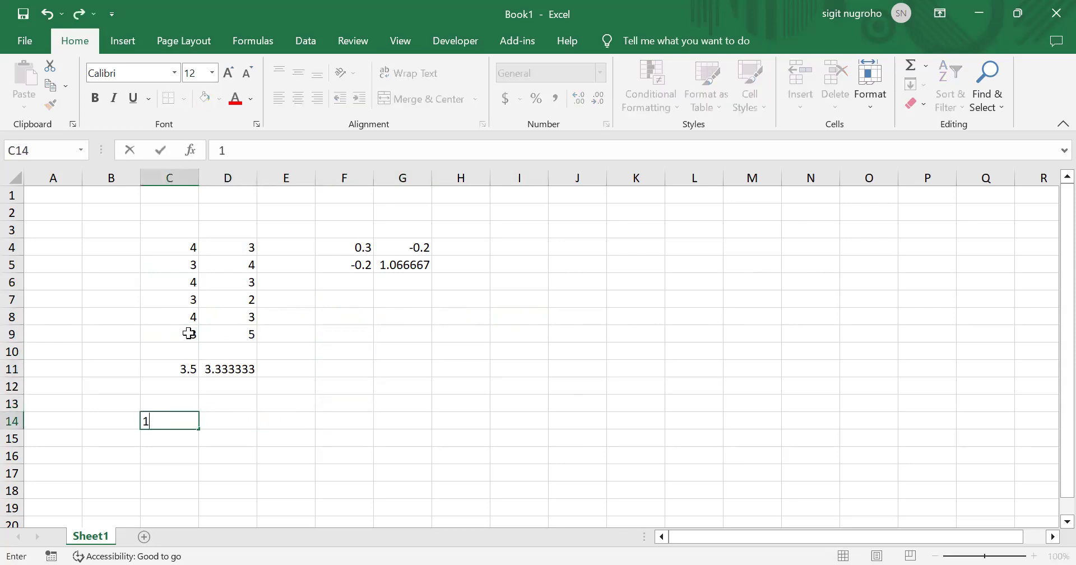
key(Tab)
text(2)
key(Tab)
text(3)
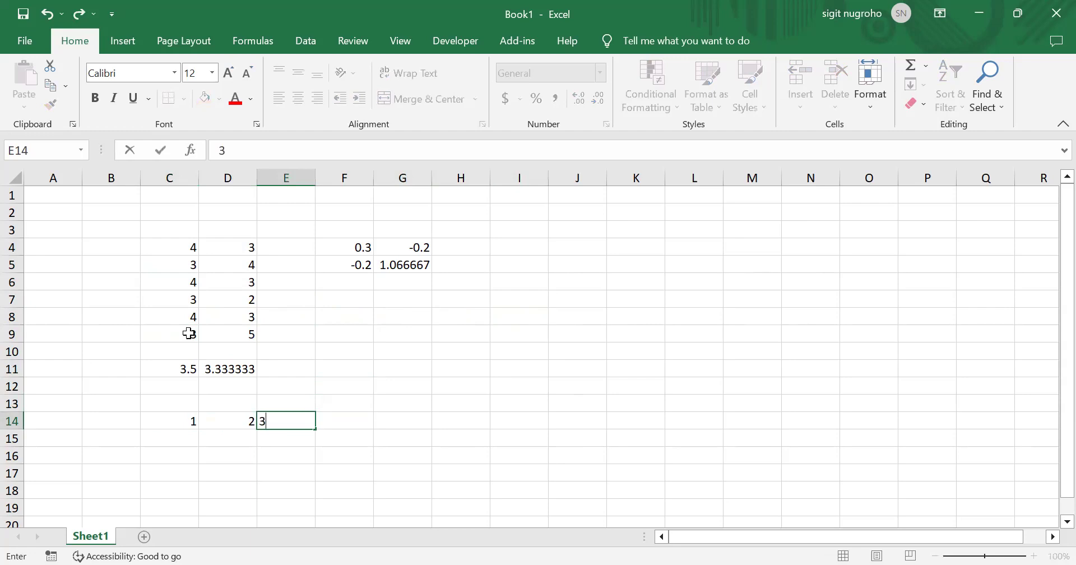
key(Tab)
text(3)
key(Tab)
text(2)
key(Tab)
text(1)
key(Left)
key(Left)
key(Left)
key(Left)
key(Left)
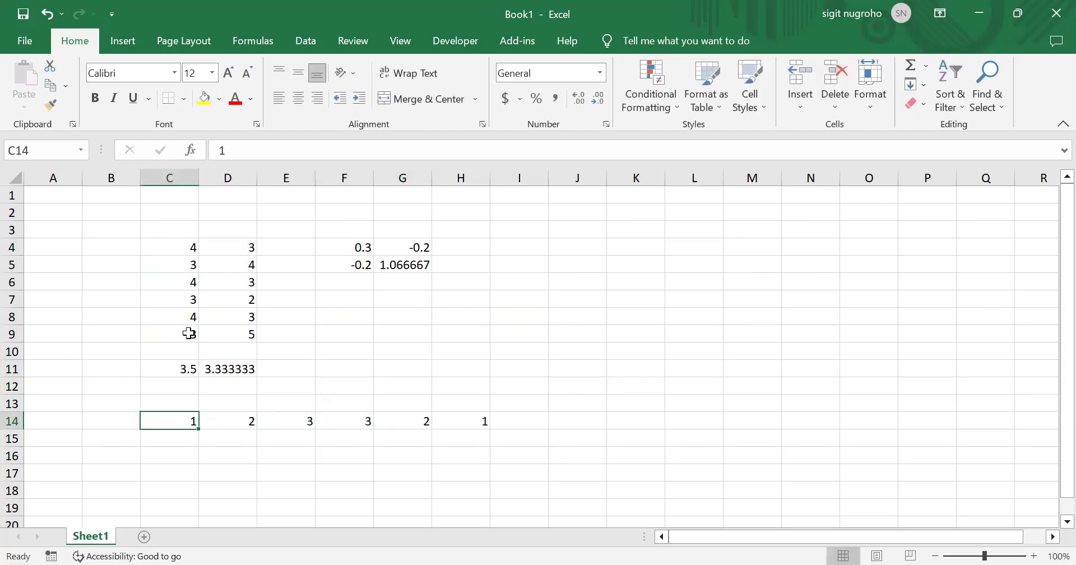
key(shift+Right)
key(shift+Right)
key(shift+Right)
key(shift+Right)
key(shift+Right)
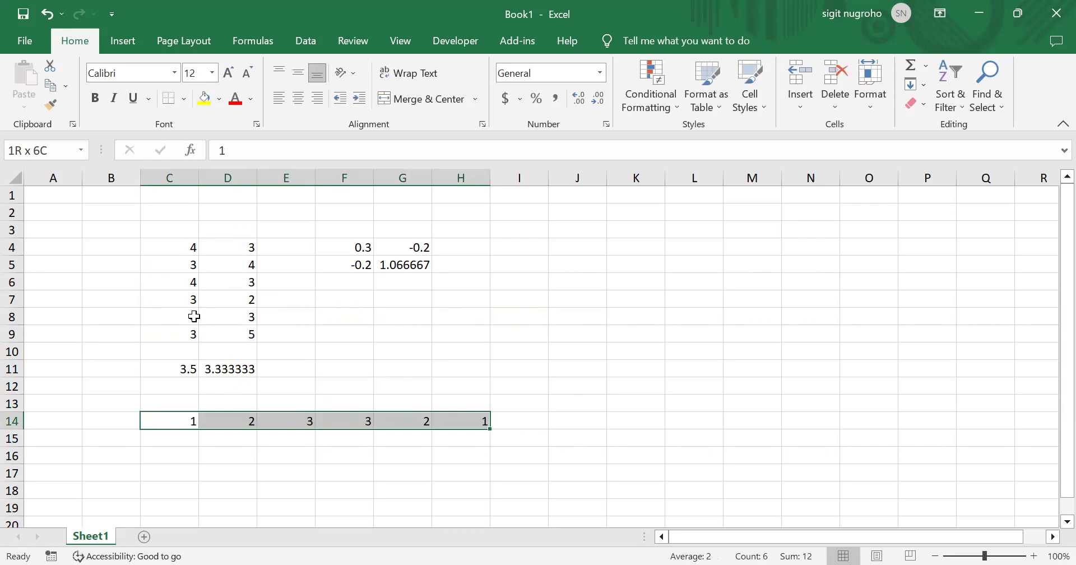
- Multiply the row C14:H14 by the data matrix C4:D9 with an MMULT array formula in I7:J7
mouse_move(425, 426)
click(511, 299)
key(shift+Right)
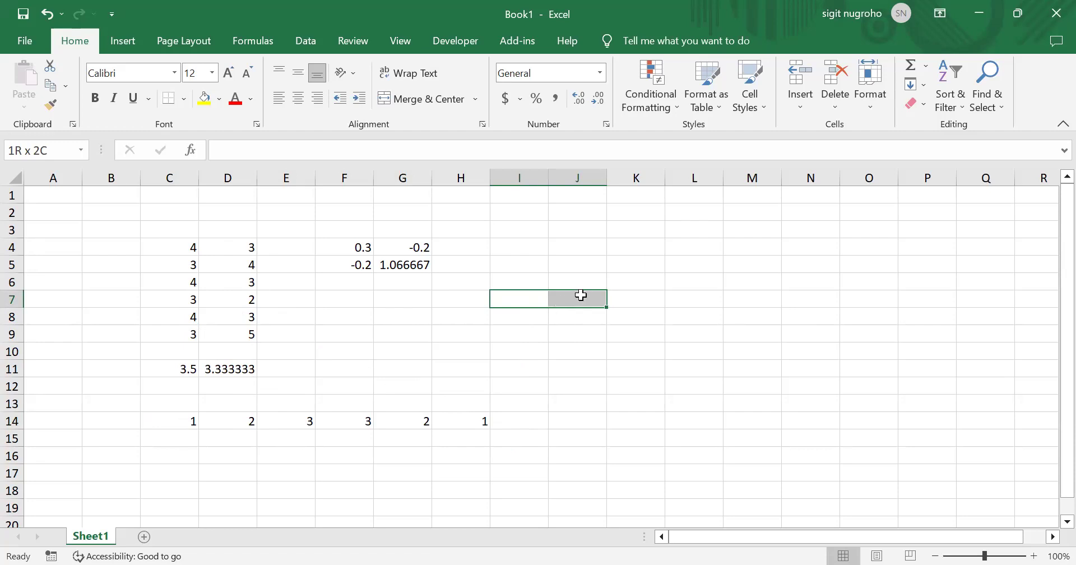
text(=)
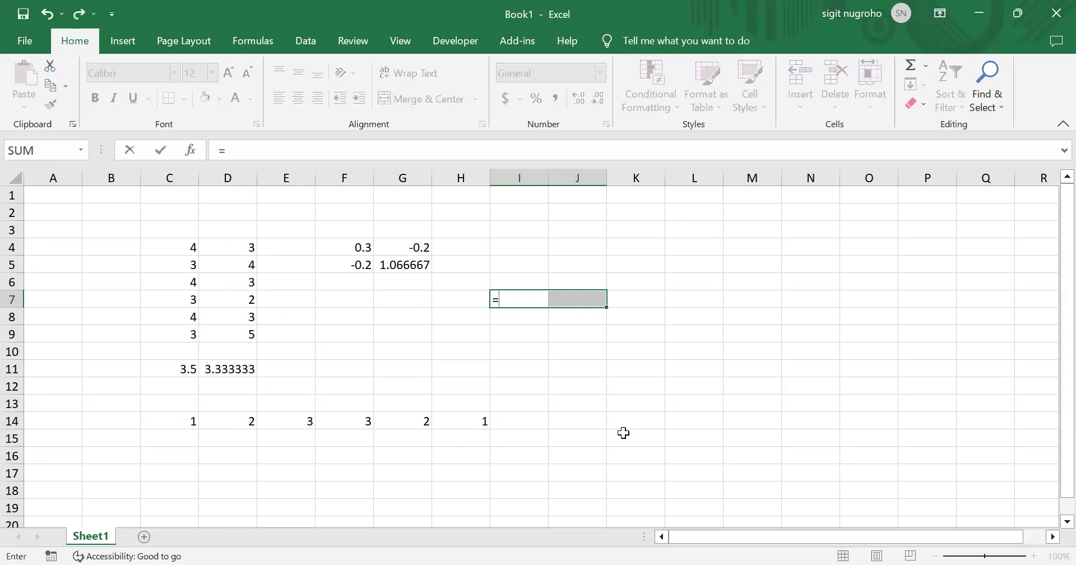
text(mmult()
drag(192, 426, 272, 418)
drag(427, 416, 453, 417)
text(,)
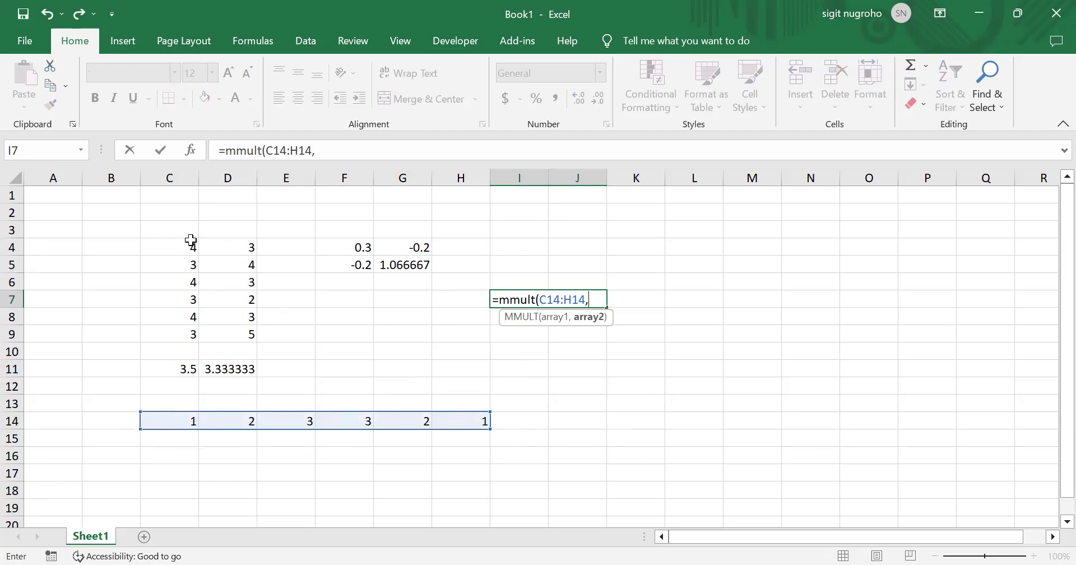
drag(176, 249, 217, 337)
text())
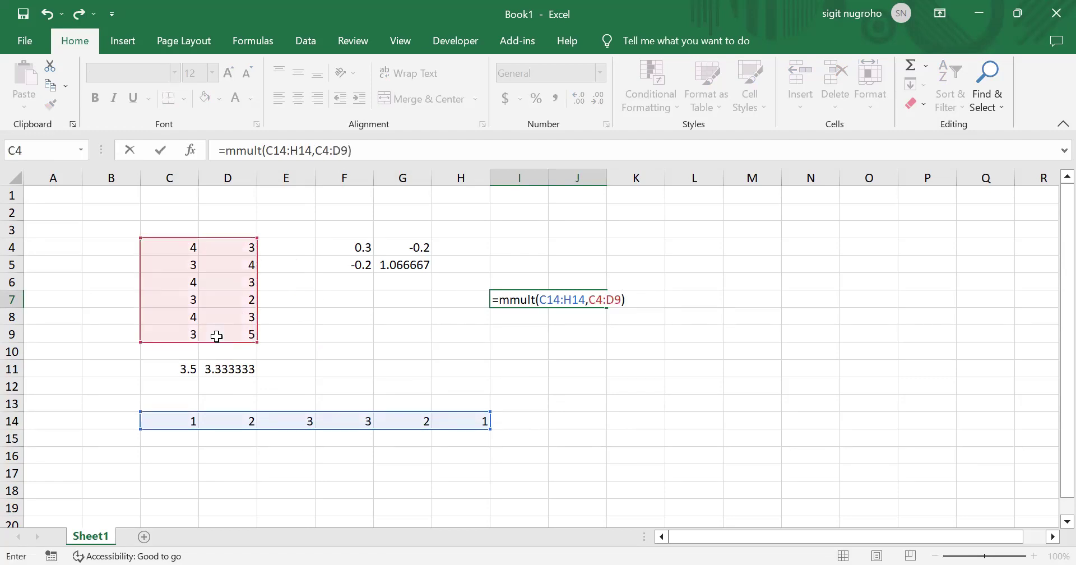
key(ctrl+shift+Return)
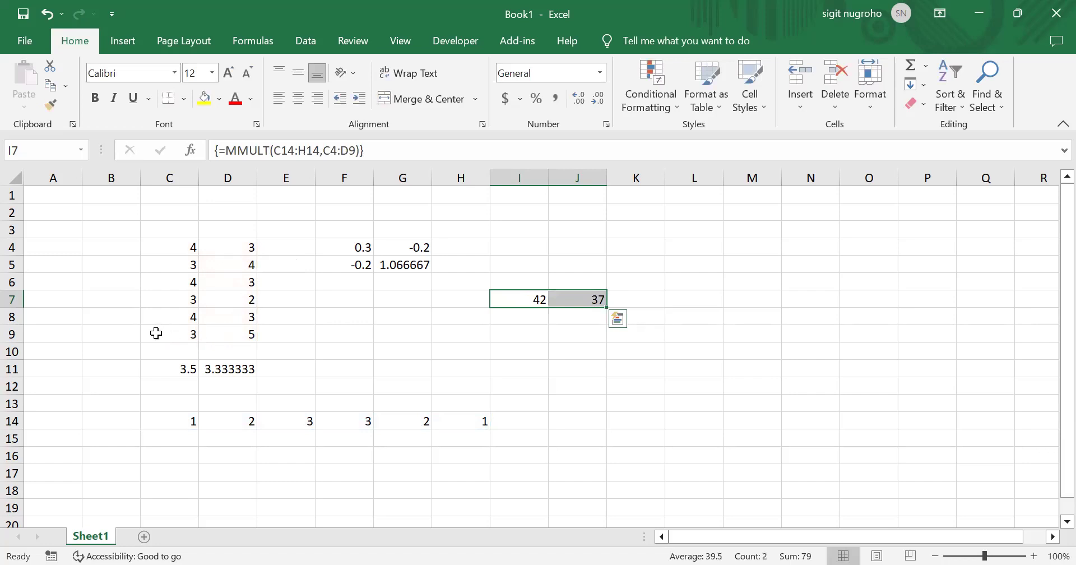
click(532, 331)
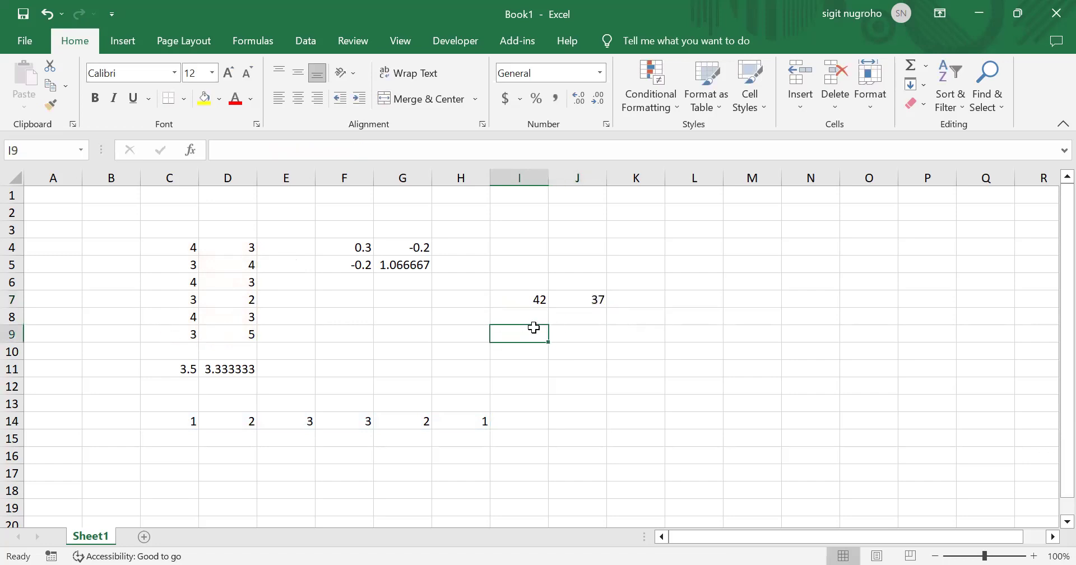